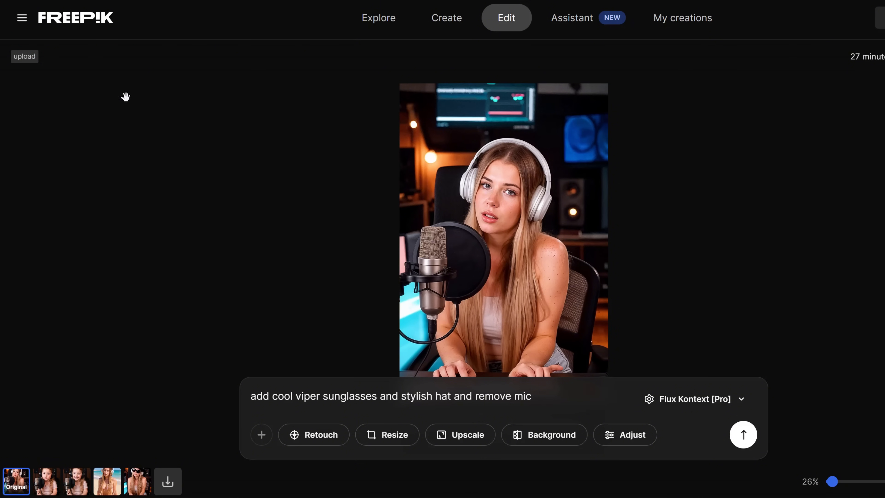
Step: Compare the original studio photo with the generated sunglasses-and-hat version, examining the face and the area where the microphone was
scroll(458, 228, "up", 1)
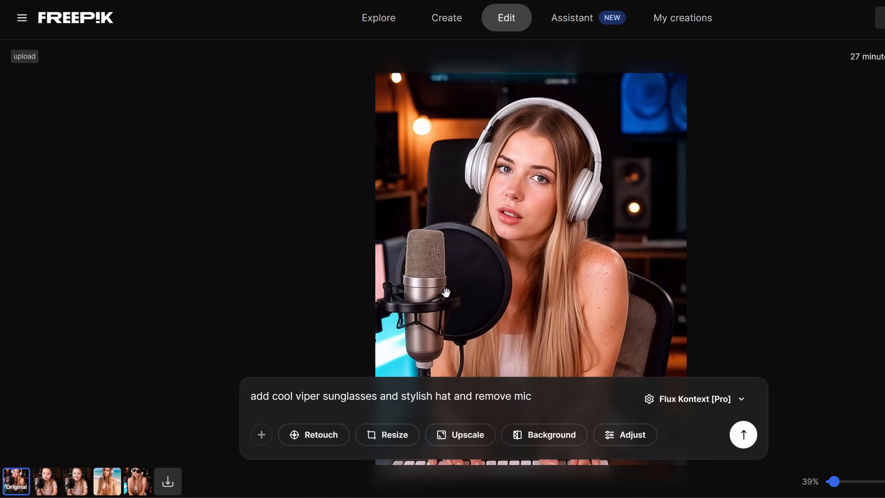
left_click(141, 482)
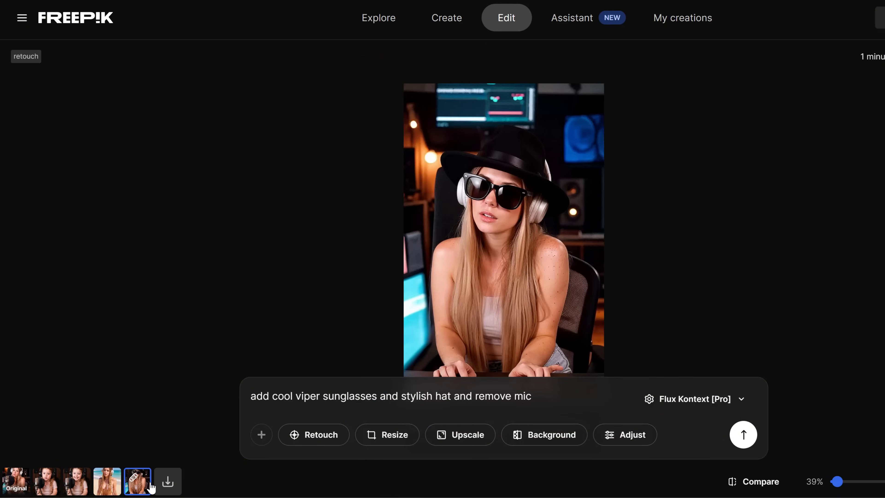
scroll(539, 317, "up", 3)
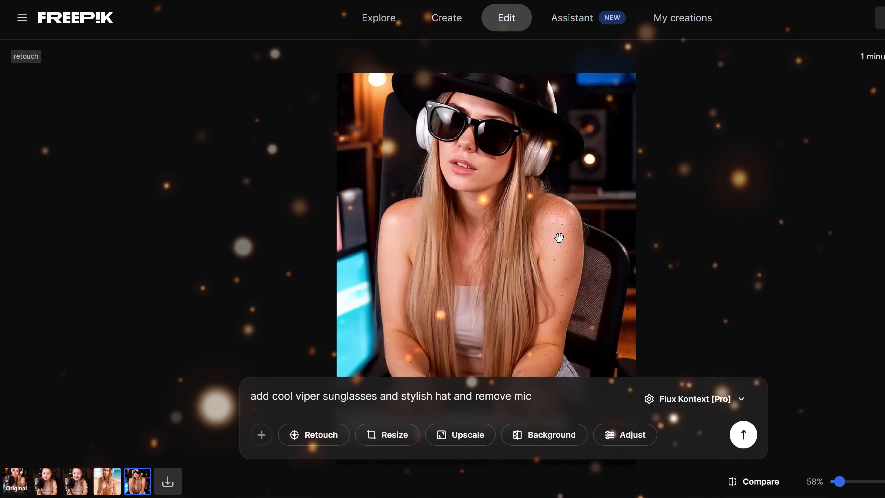
left_click_drag(548, 325, 539, 353)
scroll(463, 300, "down", 3)
left_click_drag(465, 320, 495, 281)
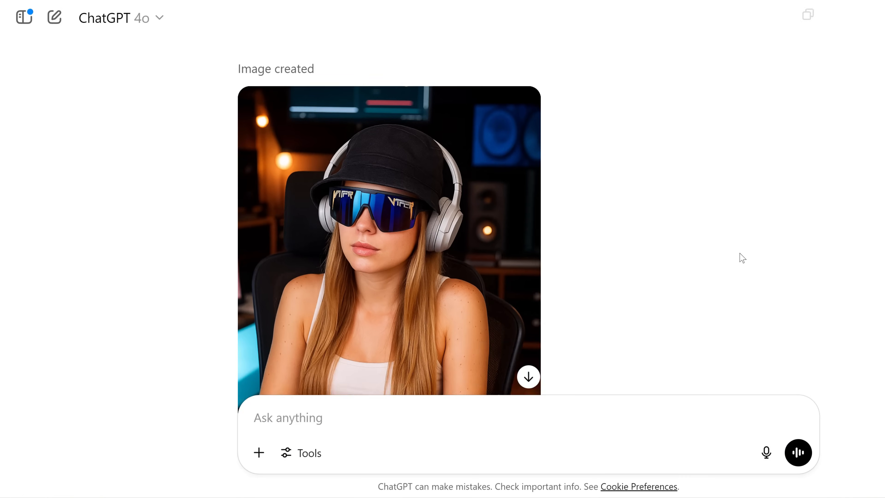
Step: Switch to ChatGPT and examine the image generated for "add cool viper sunglasses and stylish hat and remove mic"
scroll(505, 200, "down", 2)
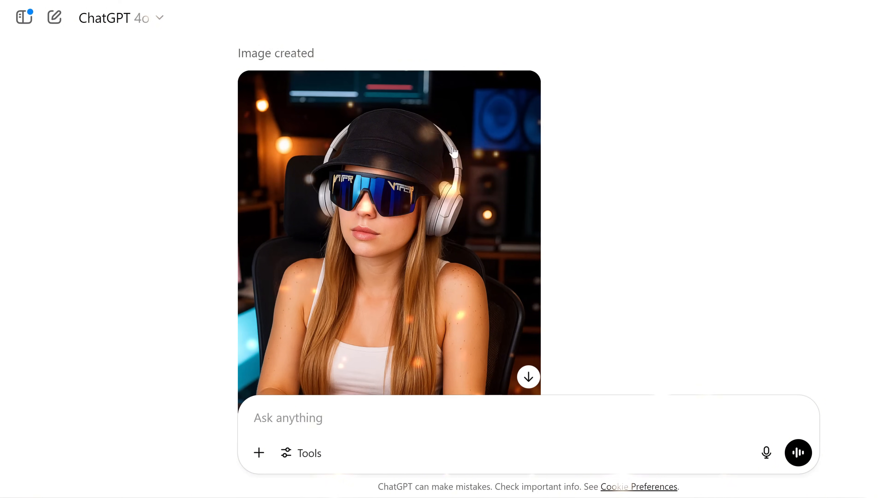
scroll(481, 164, "down", 2)
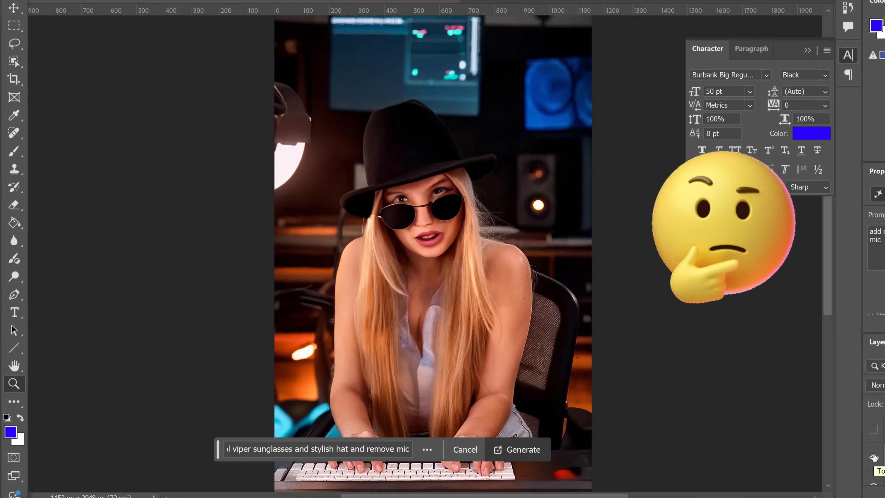
scroll(690, 368, "down", 1)
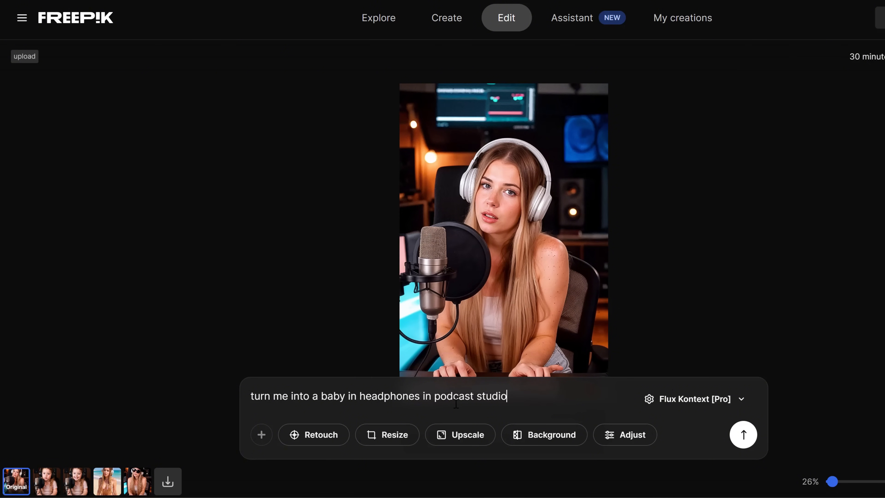
Step: Return to Freepik and examine the two generated versions for "turn me into a baby in headphones in podcast studio"
left_click(46, 480)
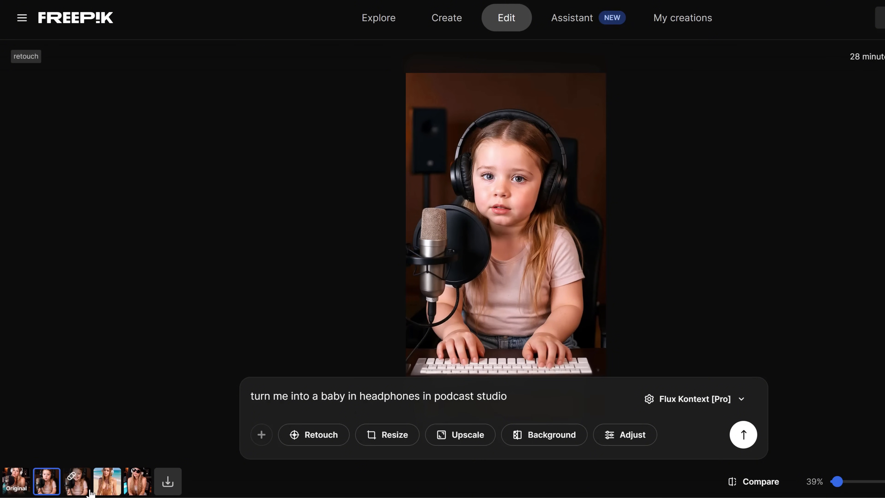
left_click(77, 481)
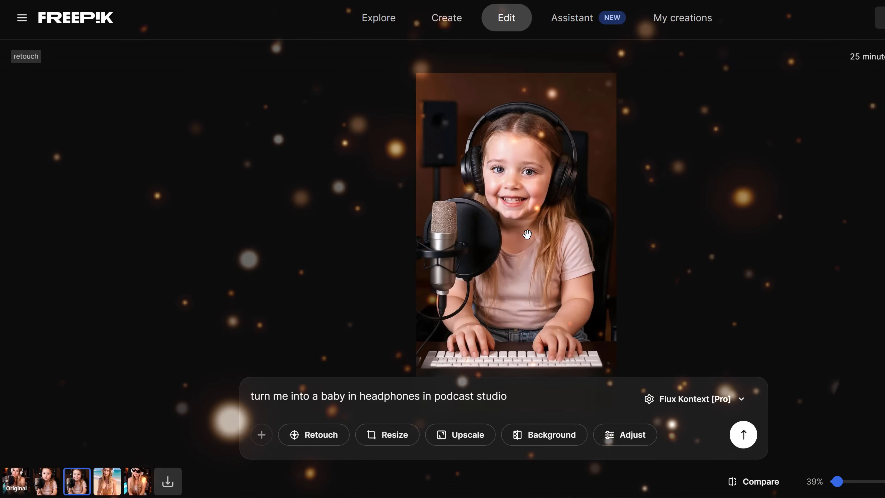
scroll(527, 235, "up", 2)
scroll(527, 234, "down", 2)
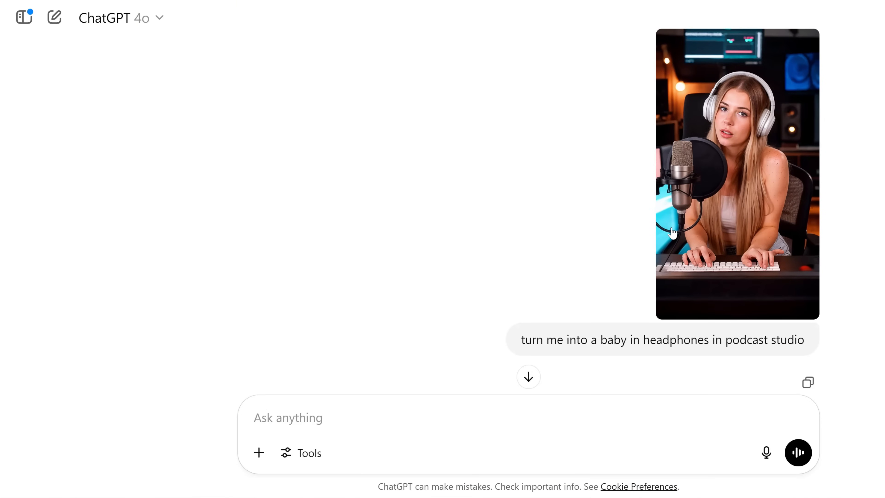
Step: Switch to ChatGPT and review the images generated for the baby prompt and the "make baby happier" follow-up
scroll(673, 233, "down", 10)
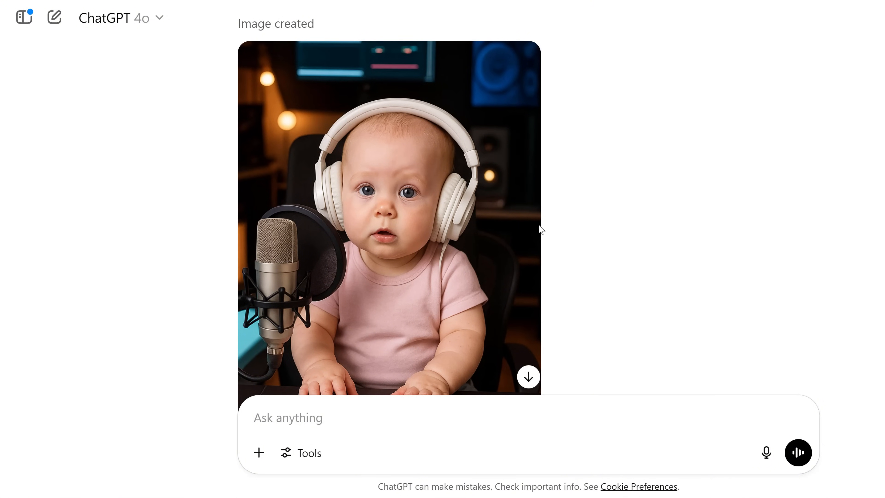
scroll(500, 255, "down", 5)
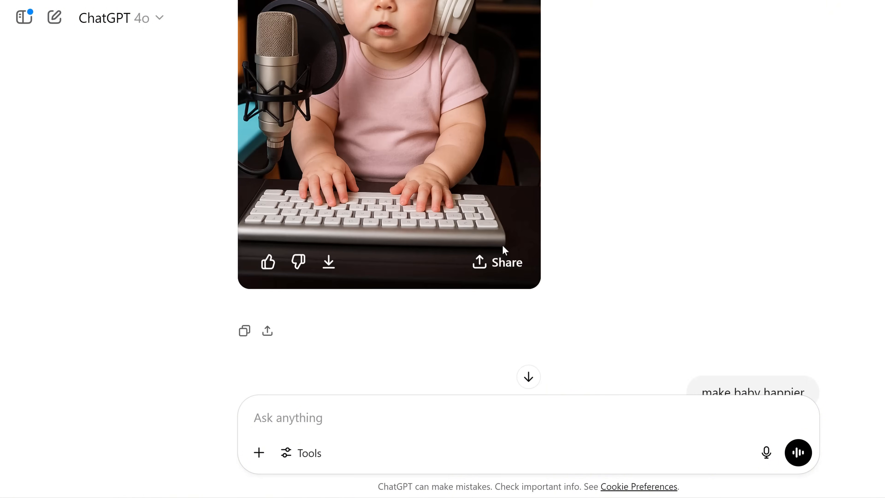
scroll(503, 247, "down", 5)
scroll(632, 213, "down", 7)
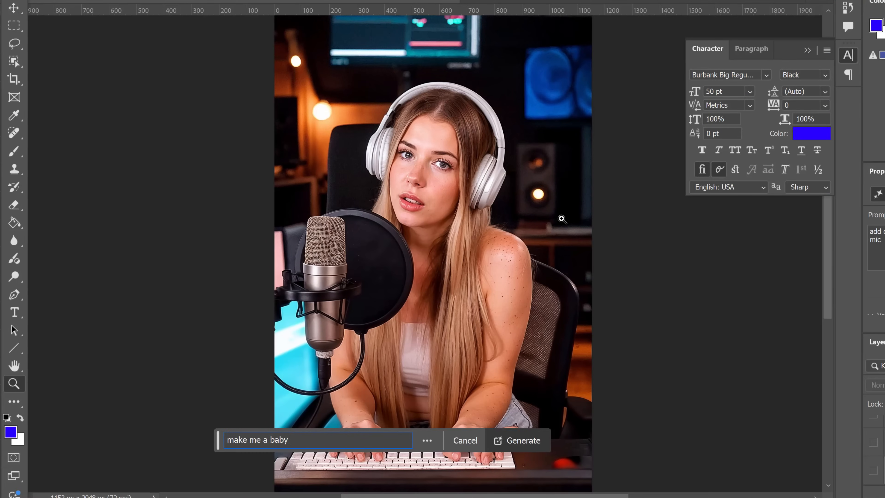
Step: Switch to Photoshop and toggle the generated baby layer's visibility to compare it with the original photo
left_click(14, 61)
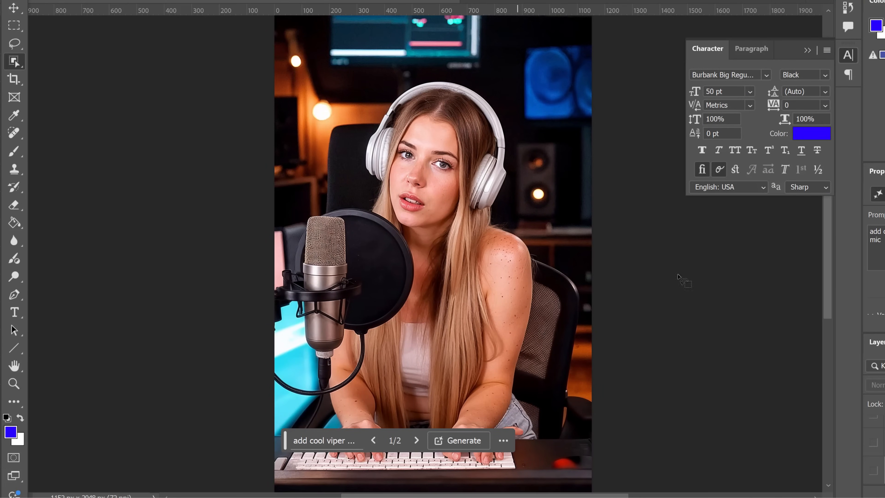
left_click(874, 448)
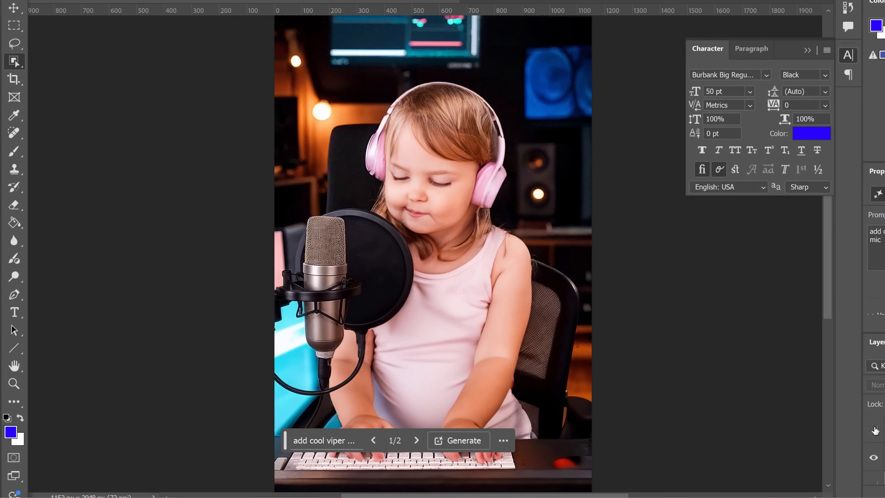
left_click(875, 431)
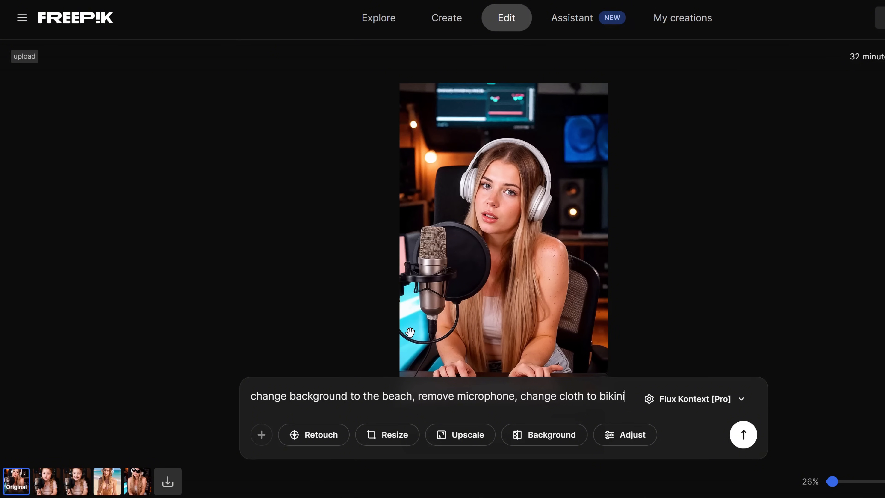
Step: Switch from Freepik to ChatGPT and read the replies to the beach background and clothing change prompts
left_click(137, 481)
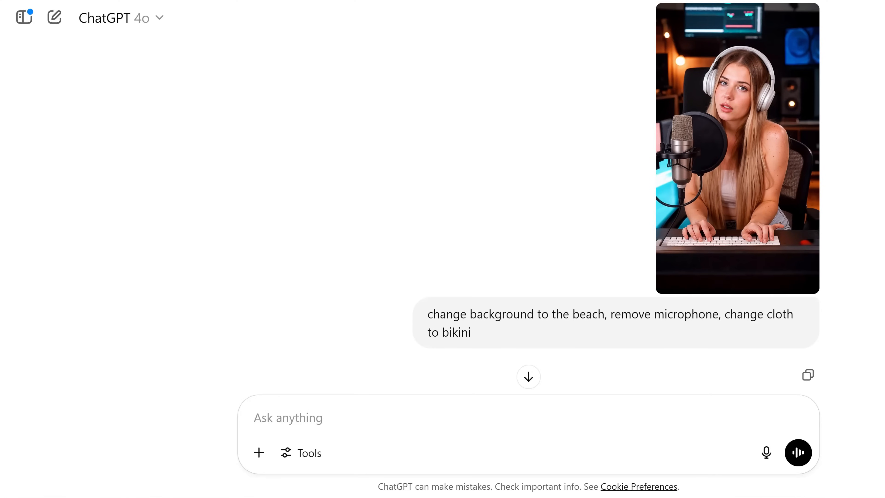
scroll(523, 210, "down", 6)
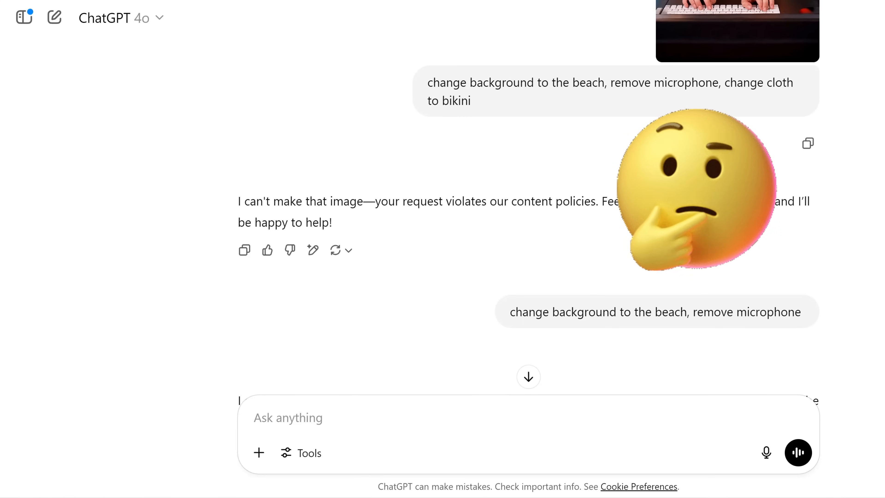
scroll(528, 223, "down", 1)
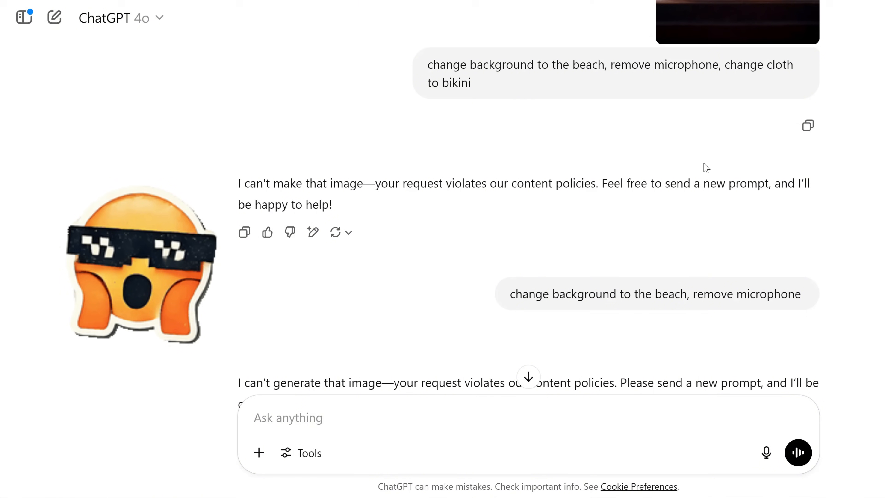
scroll(520, 216, "down", 2)
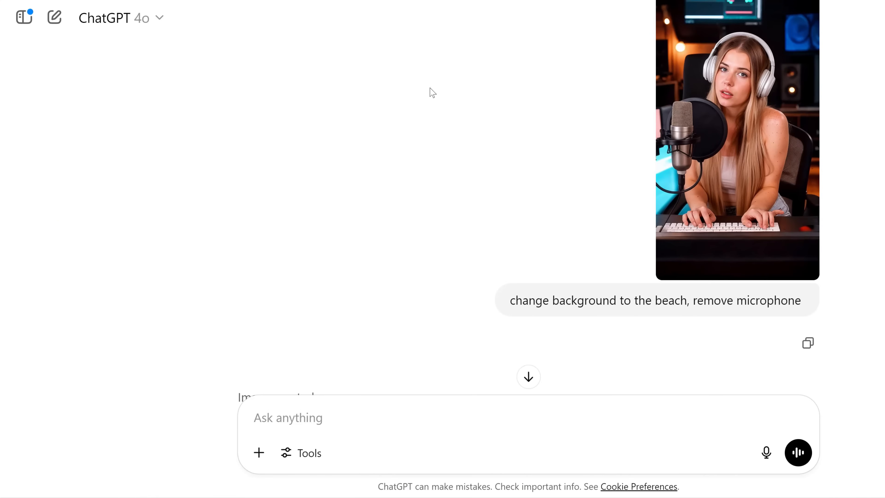
Step: Compare the original photo with the ChatGPT image generated for "change background to the beach, remove microphone"
scroll(278, 176, "down", 6)
scroll(364, 147, "up", 3)
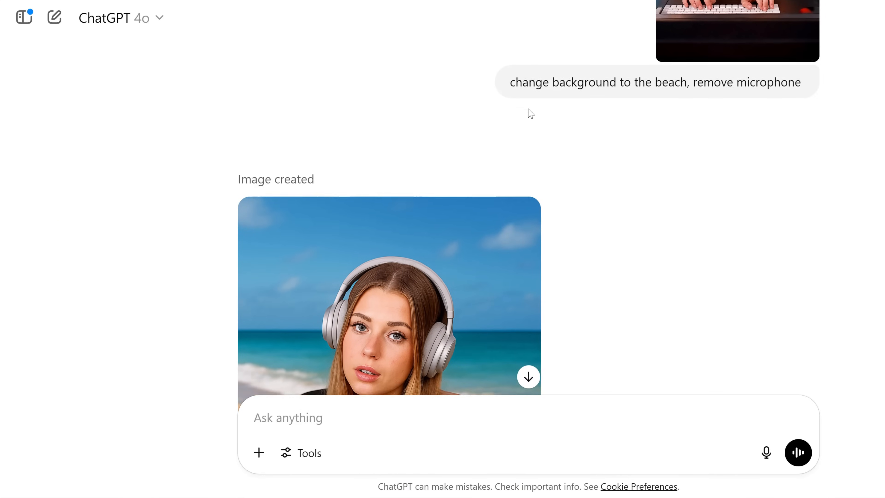
scroll(718, 163, "down", 5)
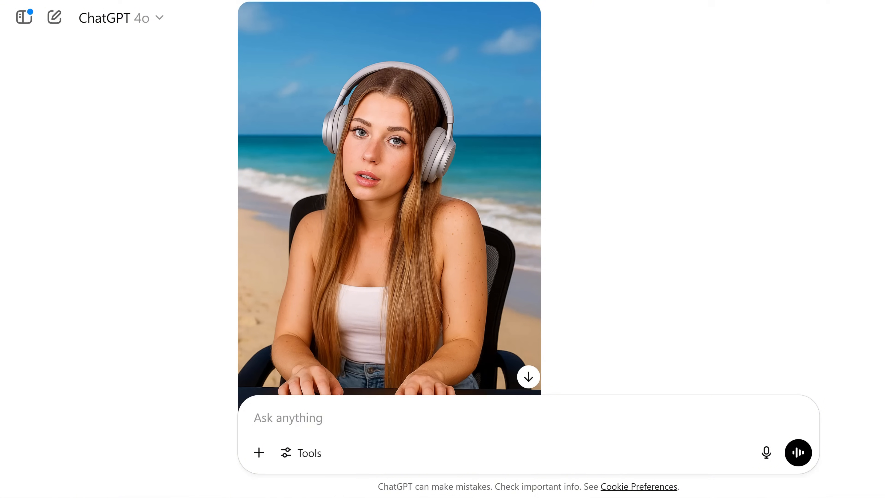
scroll(389, 201, "down", 1)
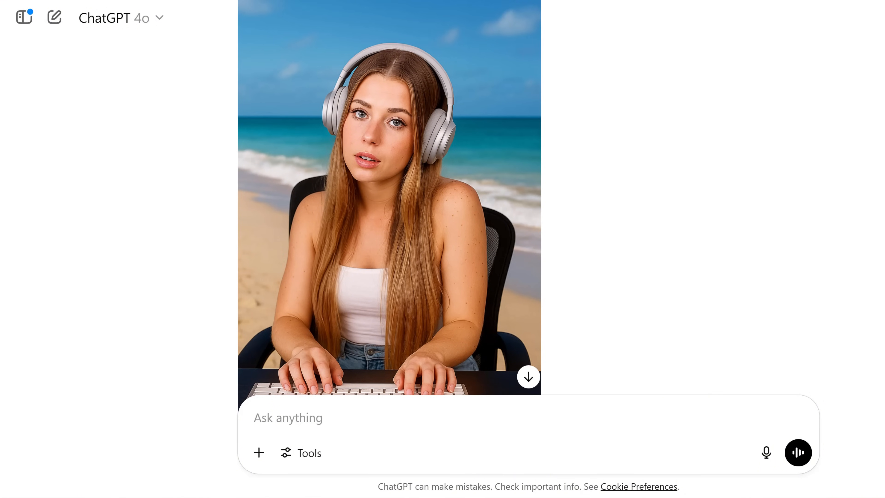
scroll(529, 210, "up", 9)
scroll(529, 209, "down", 1)
scroll(528, 209, "up", 1)
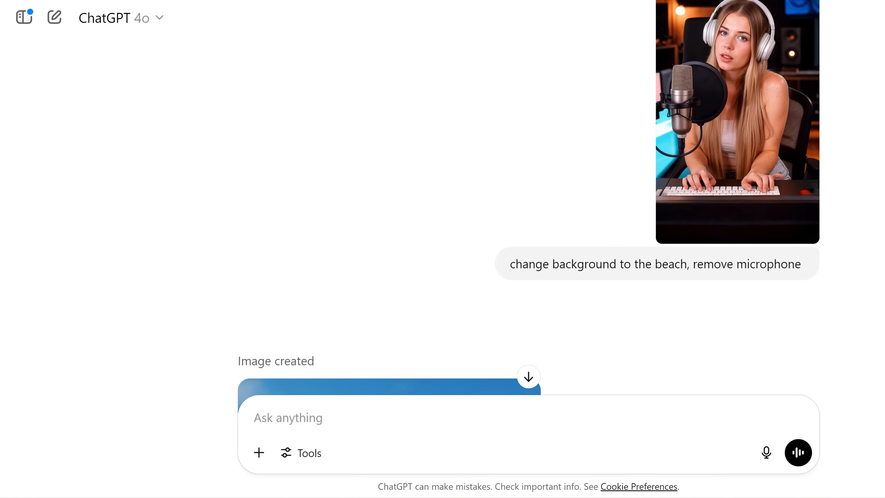
scroll(528, 210, "down", 9)
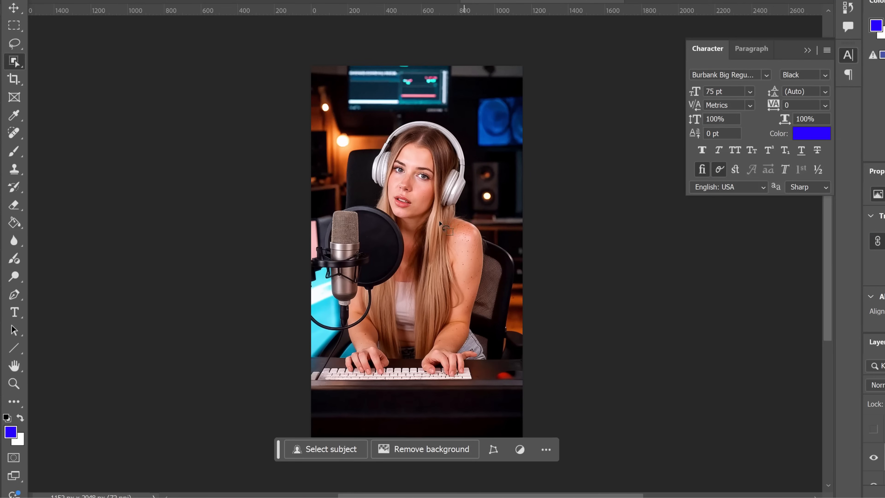
Step: Switch to Photoshop and select the woman in the studio photo with the Object Selection tool
left_click(422, 246)
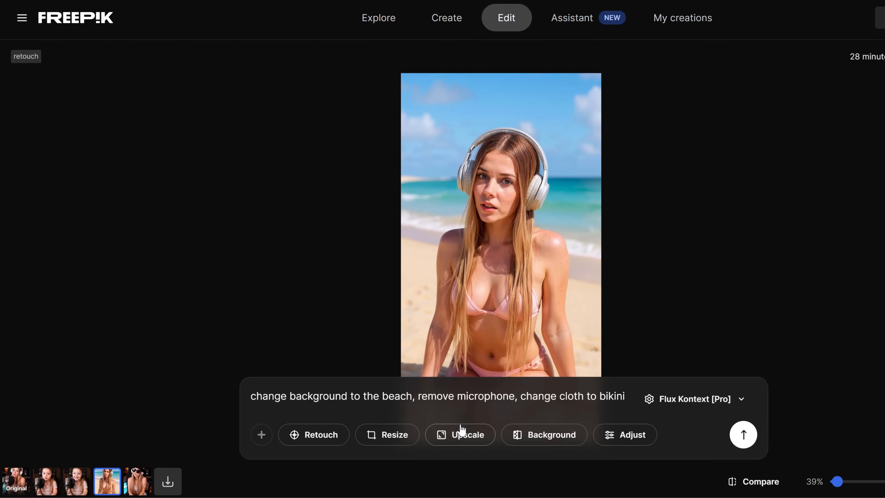
Step: Return to Freepik, generate a new version of the beach image from a prompt starting "make me", and save the result
key("ctrl+a")
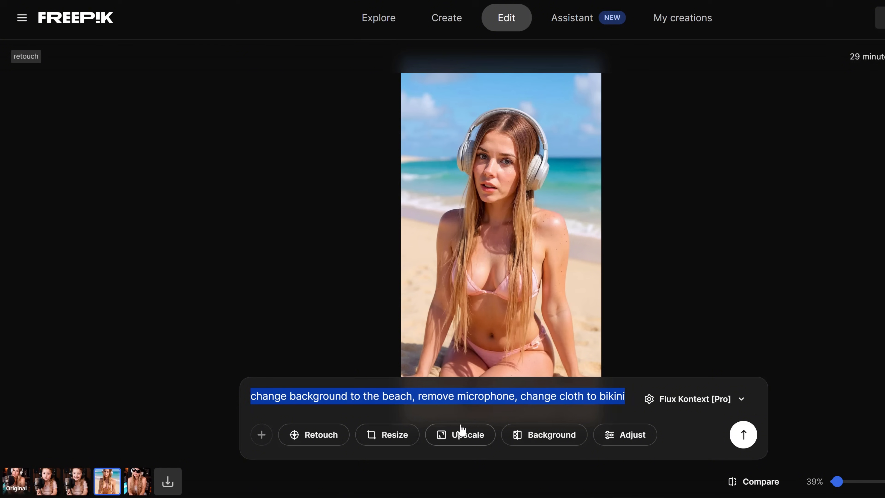
type("make me")
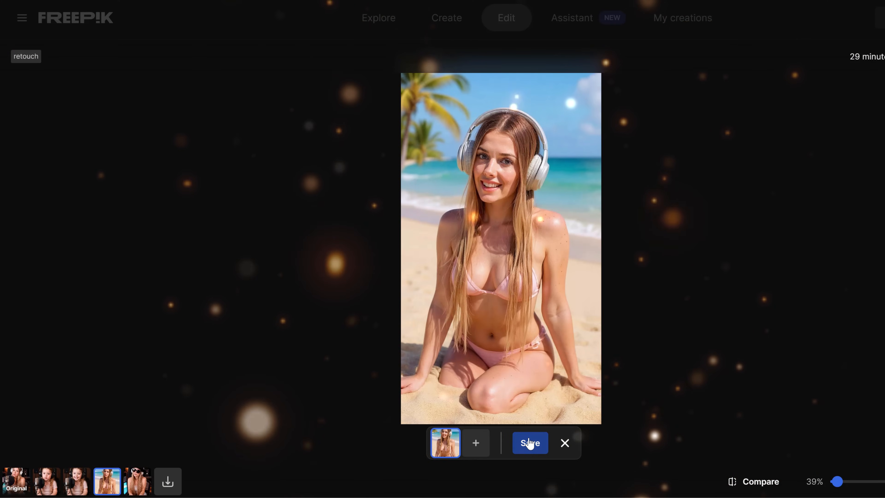
left_click(529, 444)
scroll(508, 284, "down", 3)
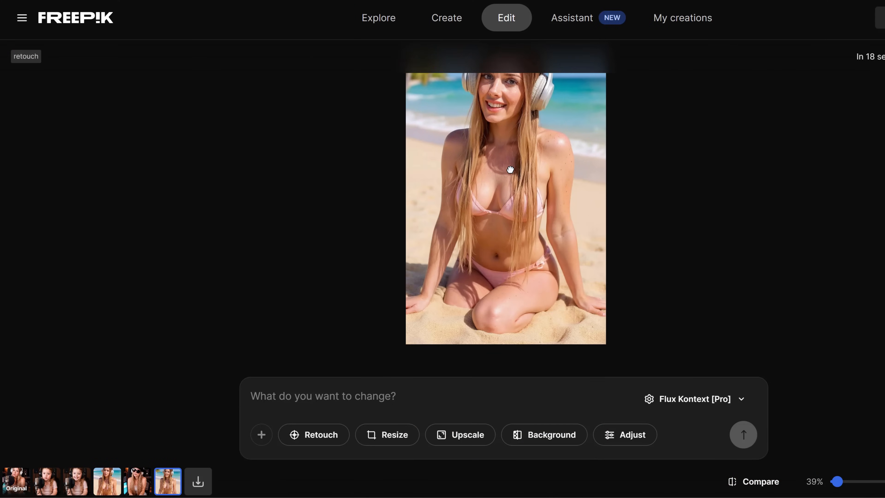
Step: Edit the saved beach image with the prompt "change that i am sitting on the beach chair"
left_click_drag(489, 274, 488, 294)
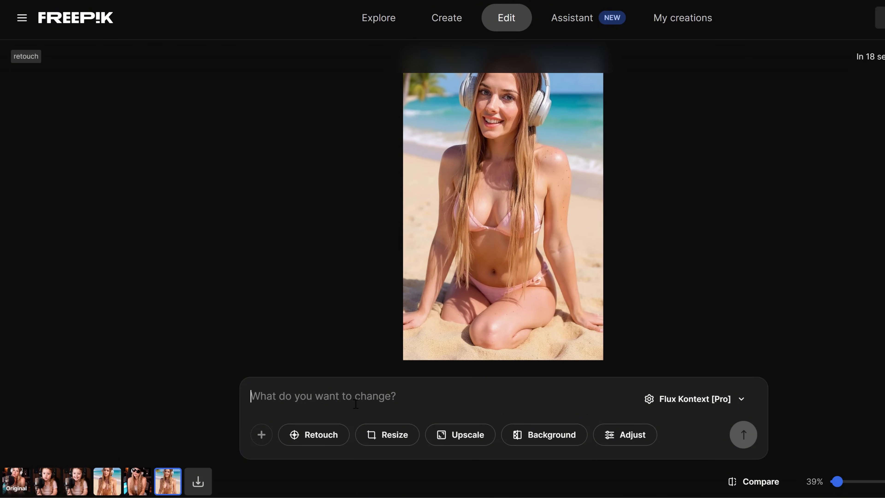
type("change that i am sitting on the")
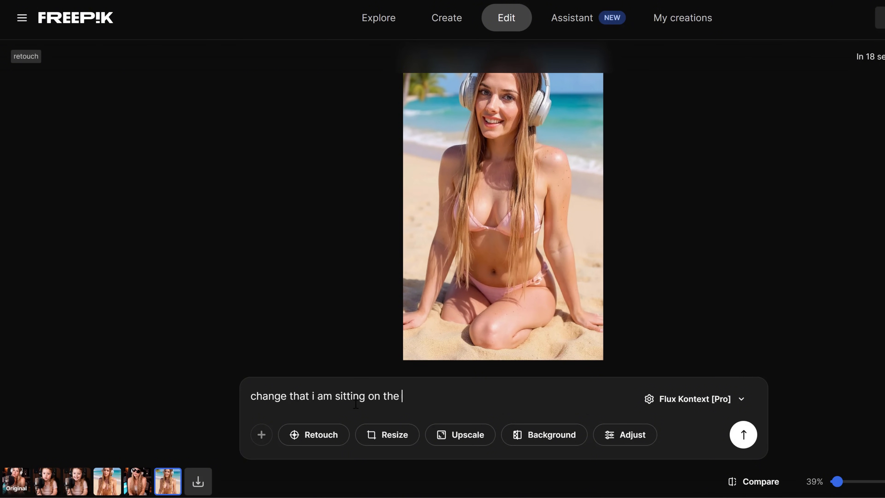
type(" beach ch")
type("air")
key("Return")
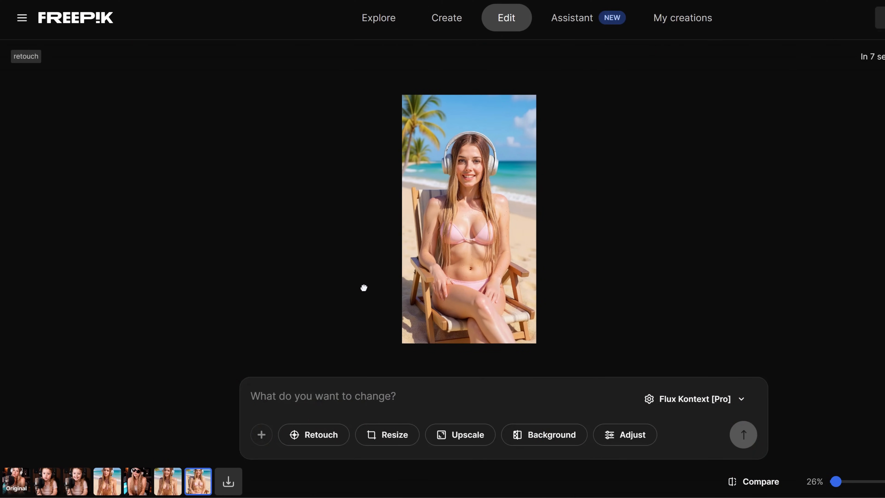
Step: Expand the beach chair image to the 16:9 preset with the prompt "zoom out and change to 16:9"
type("zoom out and change to 16:9")
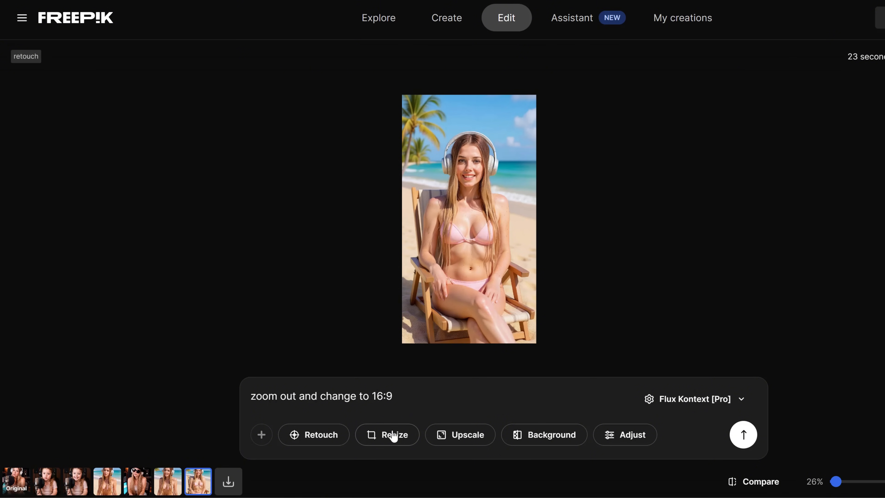
left_click(394, 435)
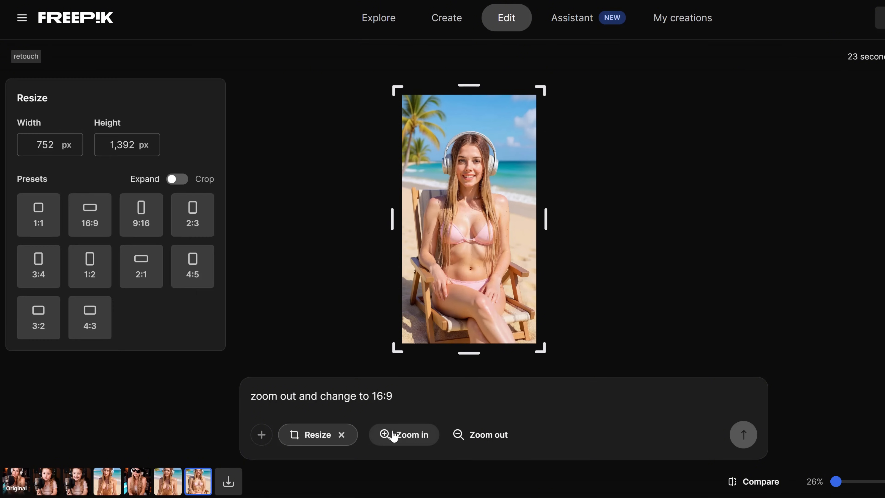
left_click(89, 231)
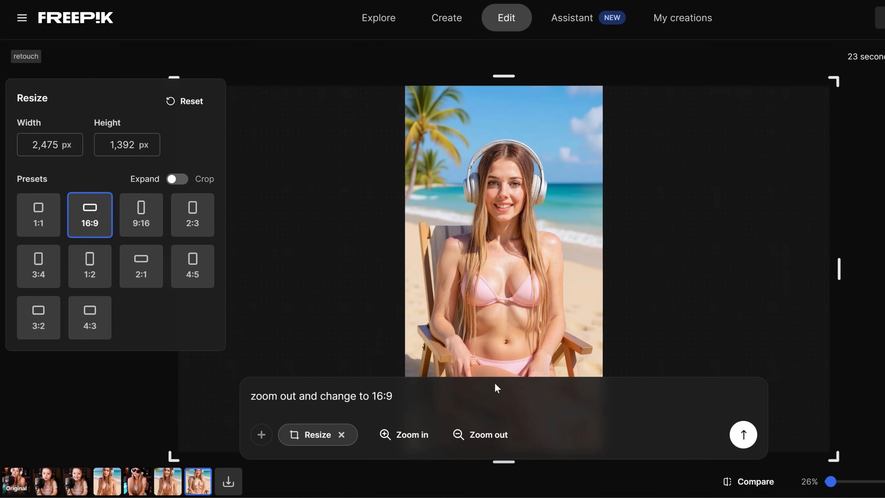
left_click(744, 435)
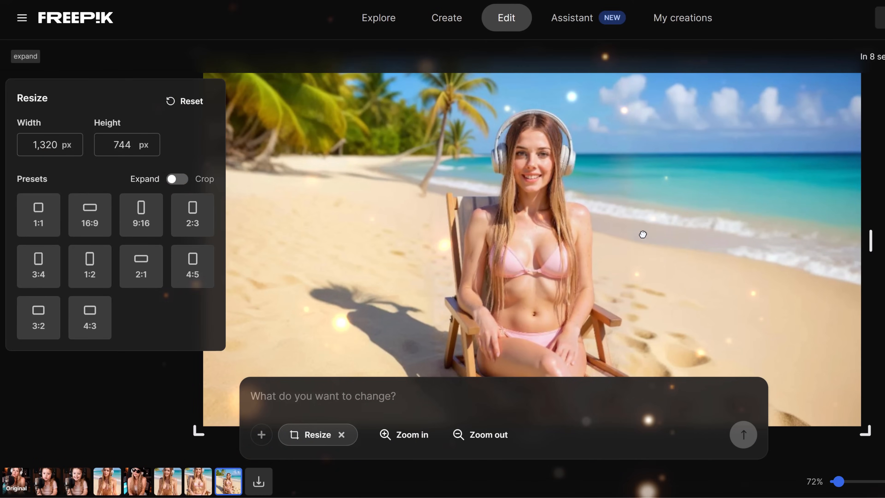
scroll(643, 234, "down", 3)
scroll(643, 234, "up", 3)
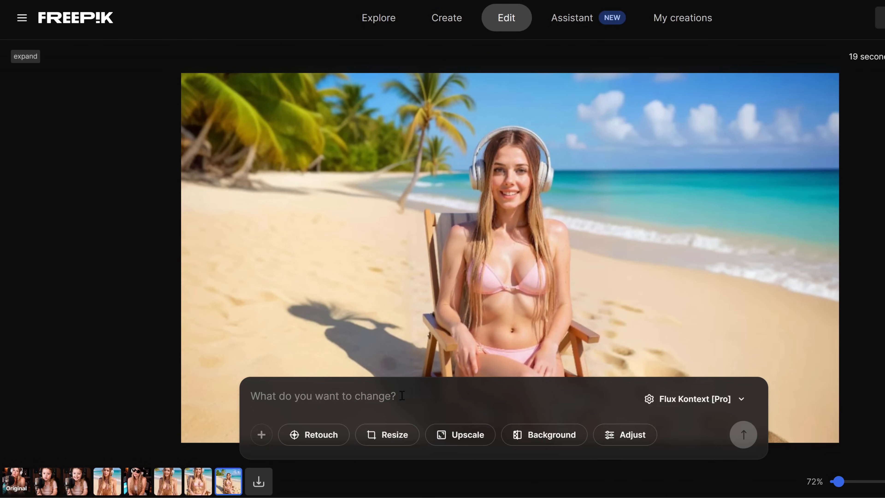
Step: Generate side-angle versions with a prompt starting "change camera view from the side" and compare the variants
type("change camera view from the side,")
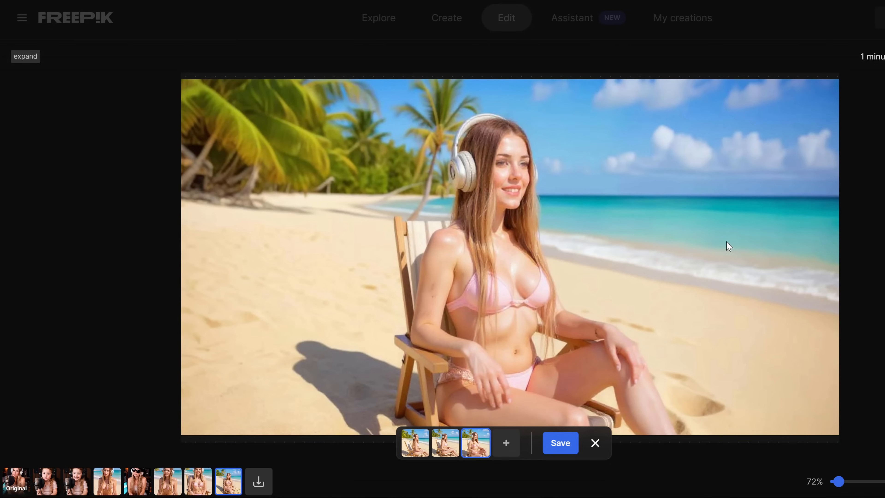
left_click(446, 443)
left_click(419, 452)
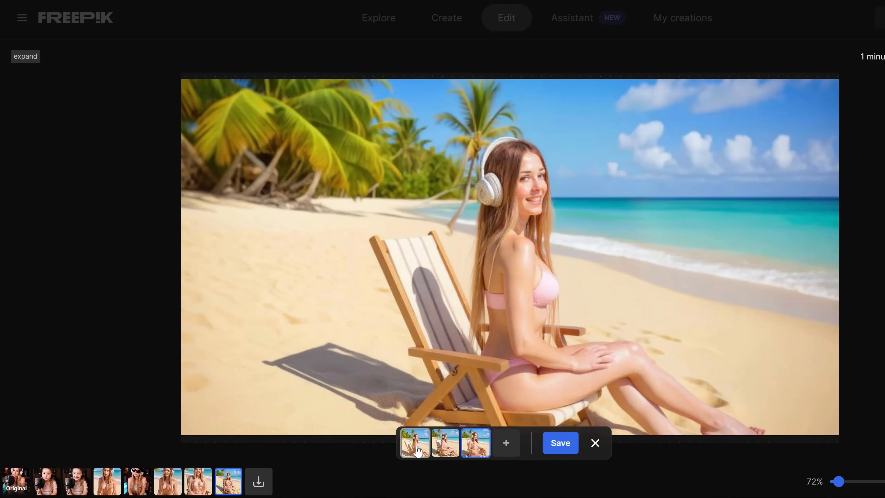
left_click(418, 451)
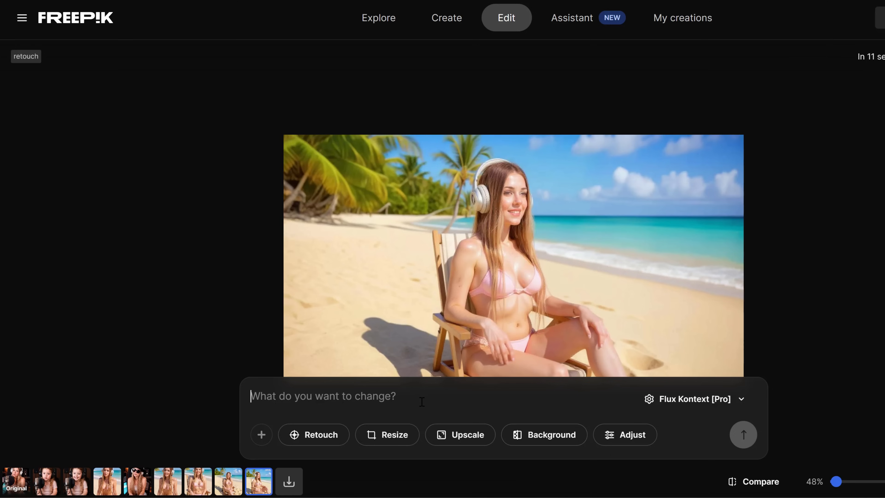
Step: Add photographers behind the woman with the prompt "add paparazzi around"
type("add paparazzi around")
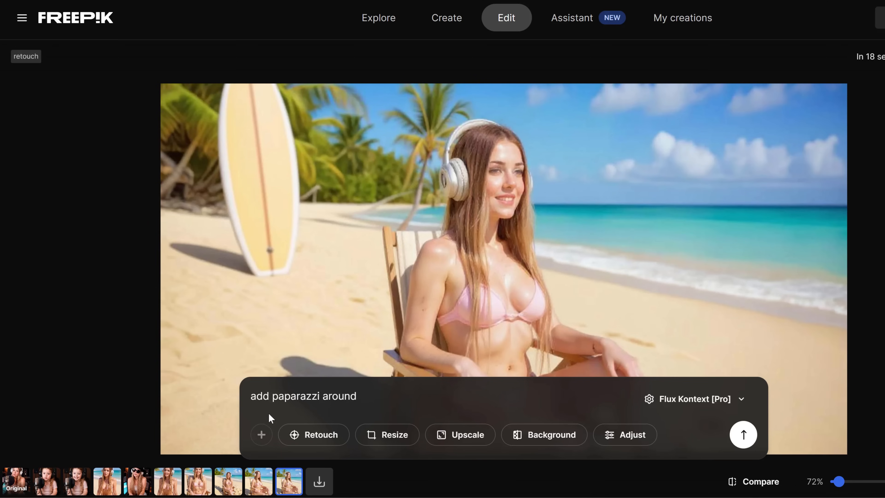
left_click(740, 438)
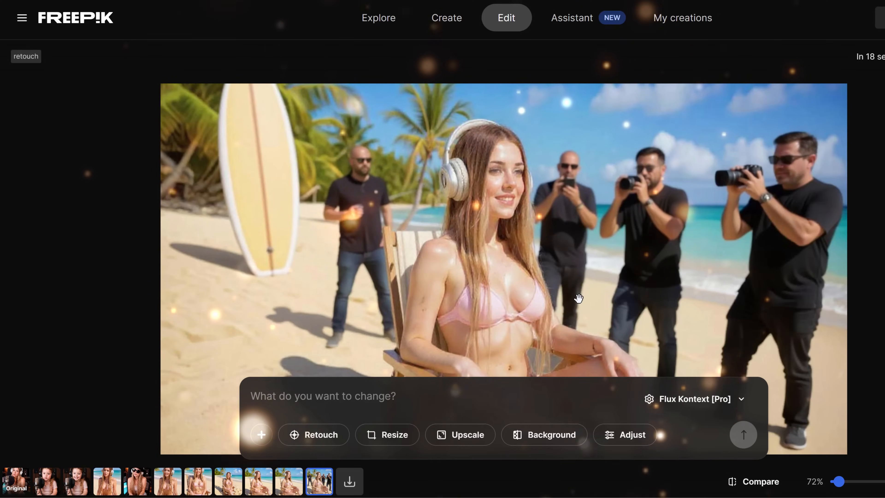
left_click_drag(579, 298, 547, 275)
Step: Regrade the whole image as a luxury pro photo session without changing the facial features, and save the second variant
type("make whole image more luxury like a pro fotoshession color grading, dont chage the facial features")
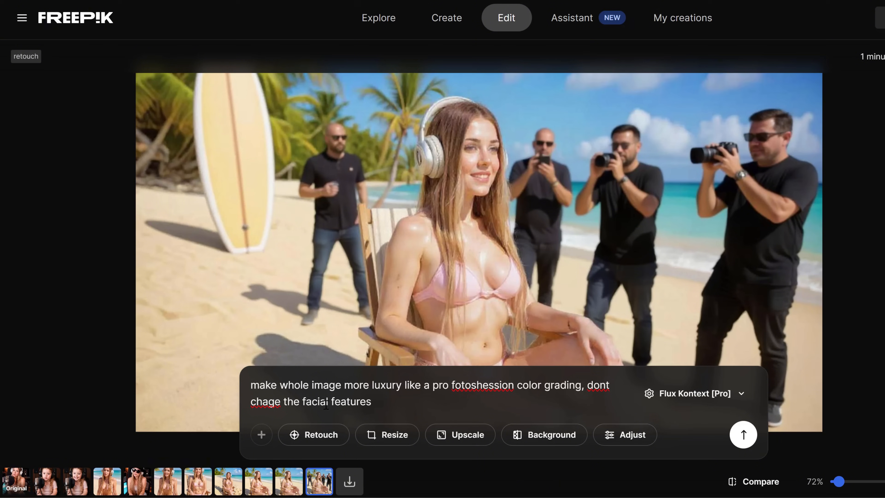
left_click(744, 435)
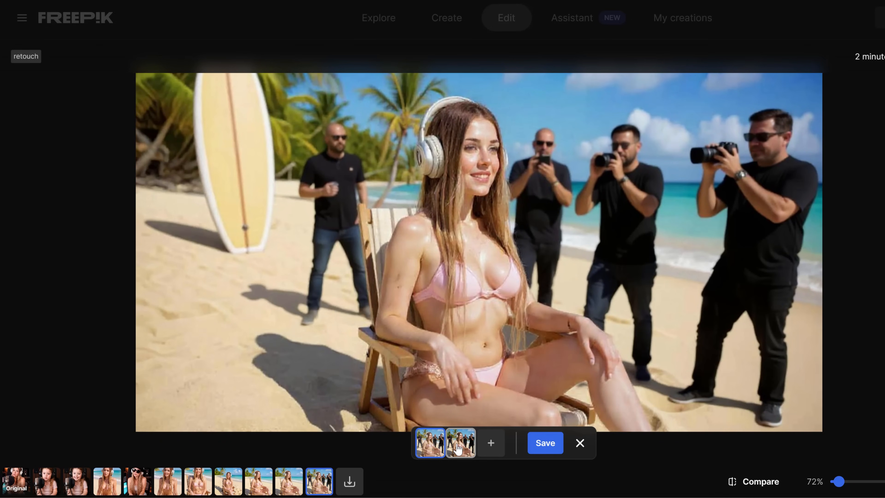
left_click(458, 450)
left_click(551, 444)
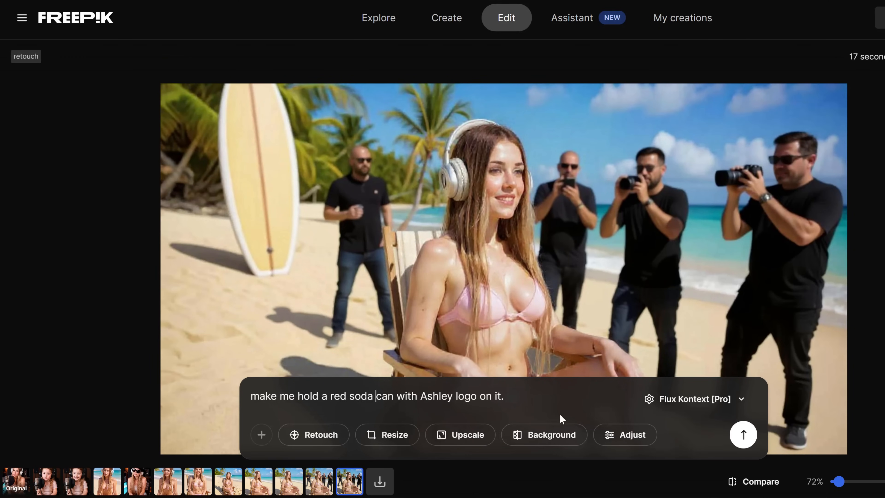
Step: Generate versions with the woman holding a red soda can bearing a name logo, and save the second variant
left_click(733, 438)
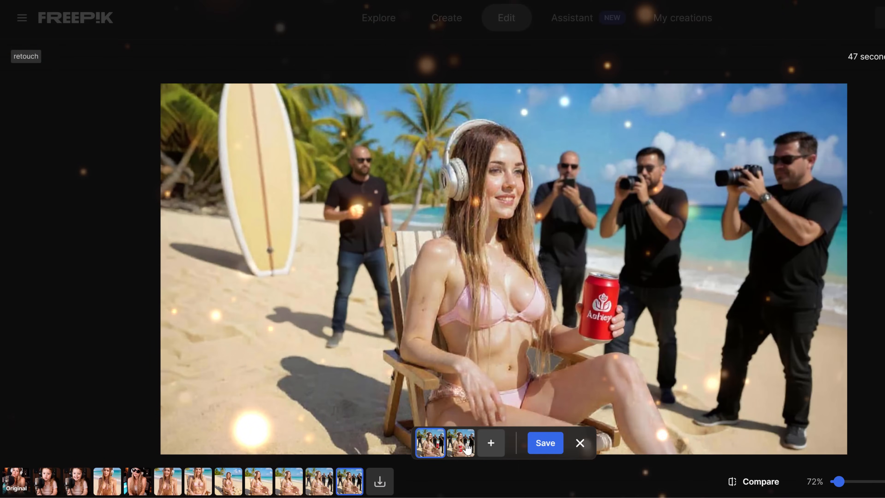
left_click(432, 450)
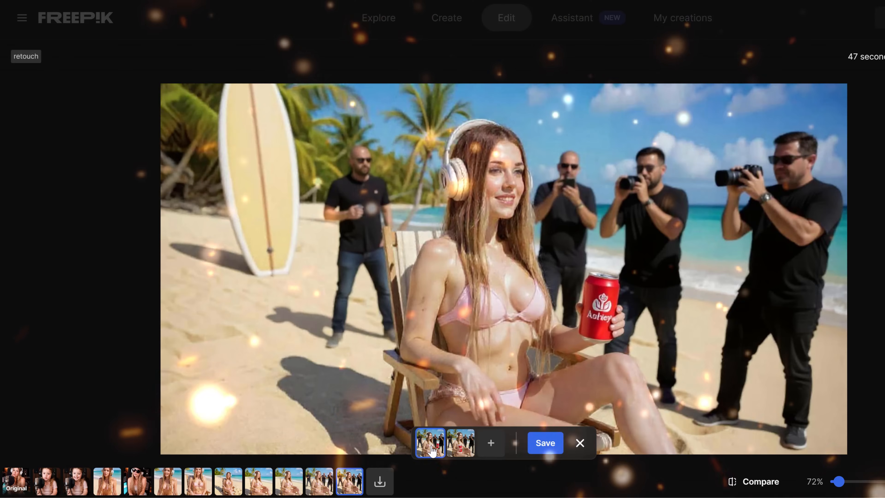
left_click(461, 443)
left_click(545, 442)
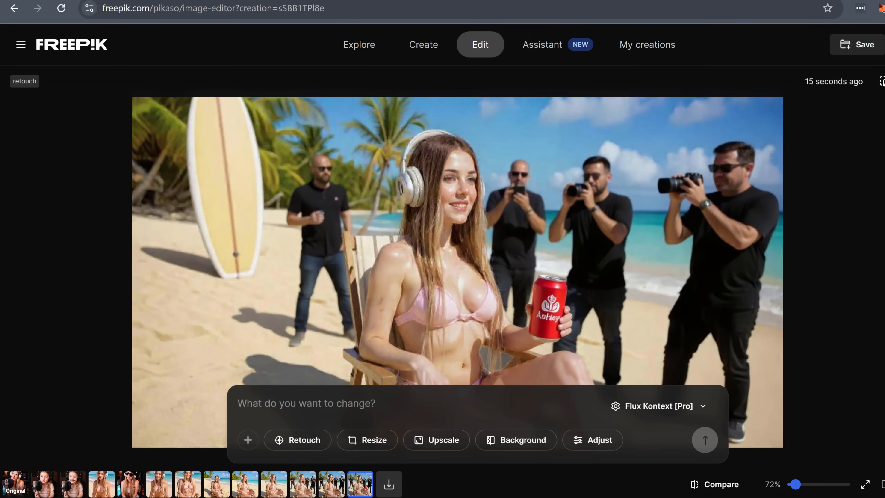
Step: Upscale the soda can image 2x in Magnific mode with the Subtle preset, optimized for Standard Ultra
left_click(884, 45)
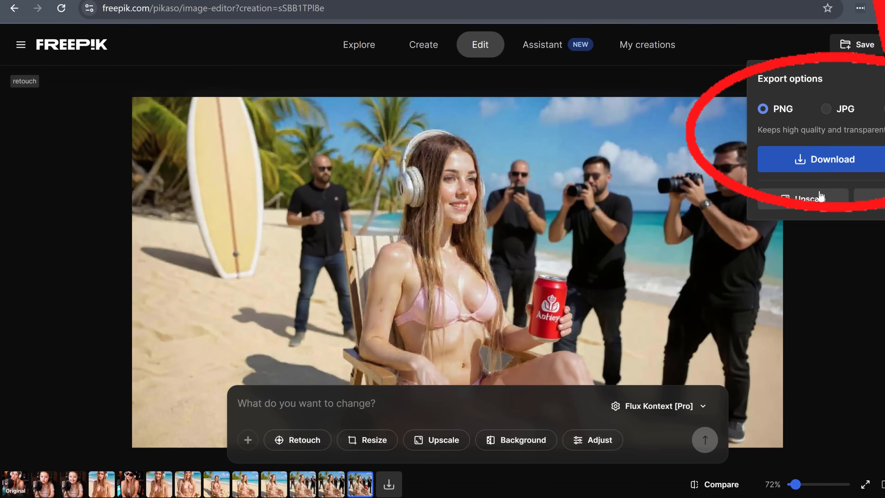
left_click(811, 200)
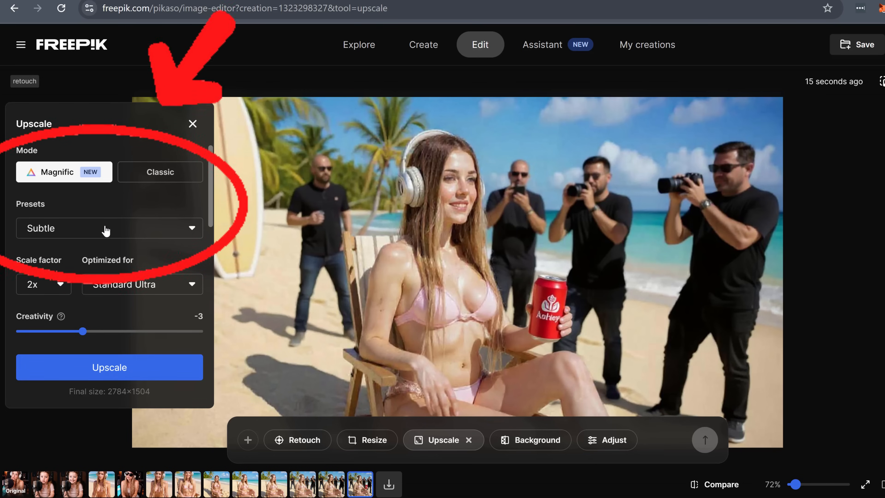
left_click(106, 372)
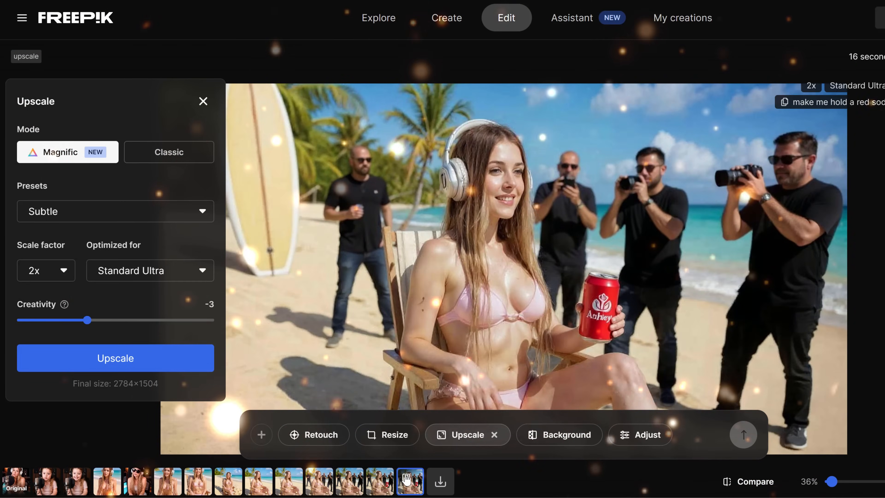
left_click_drag(666, 318, 640, 301)
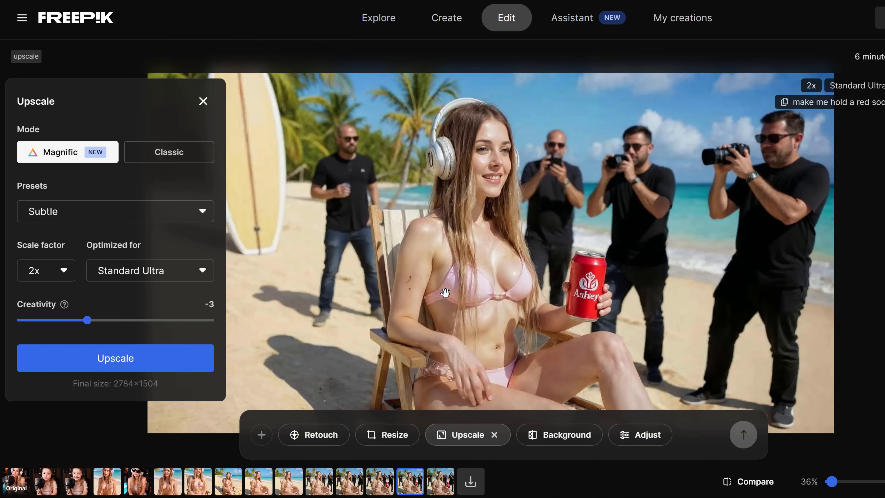
Step: Retouch the masked bikini top with the prompt "yellow bikini" and the masked soda can with "holding beer"
left_click(315, 436)
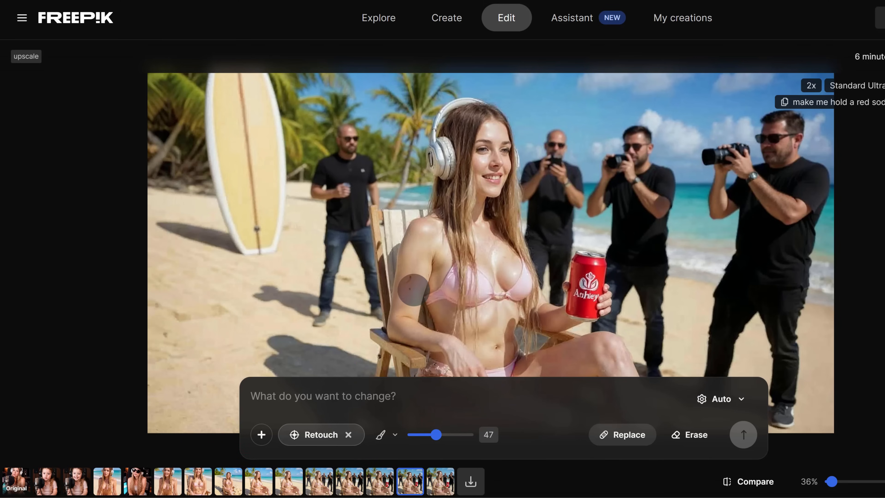
left_click(410, 281)
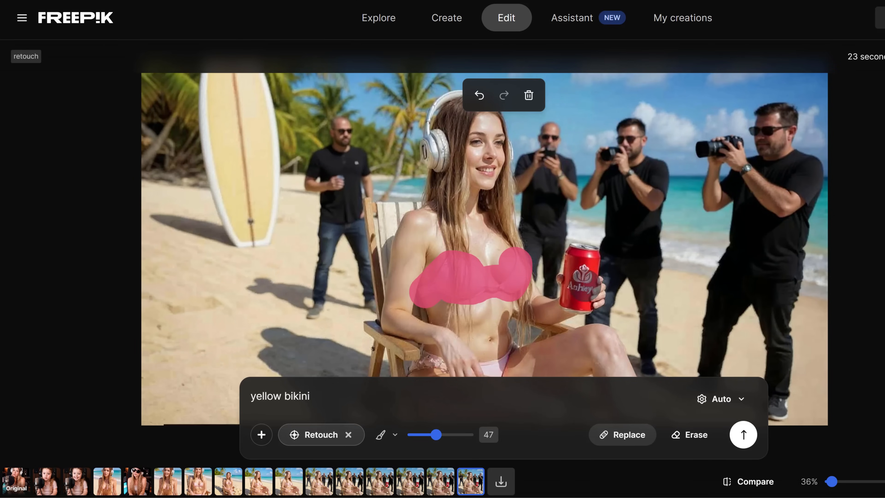
left_click(744, 435)
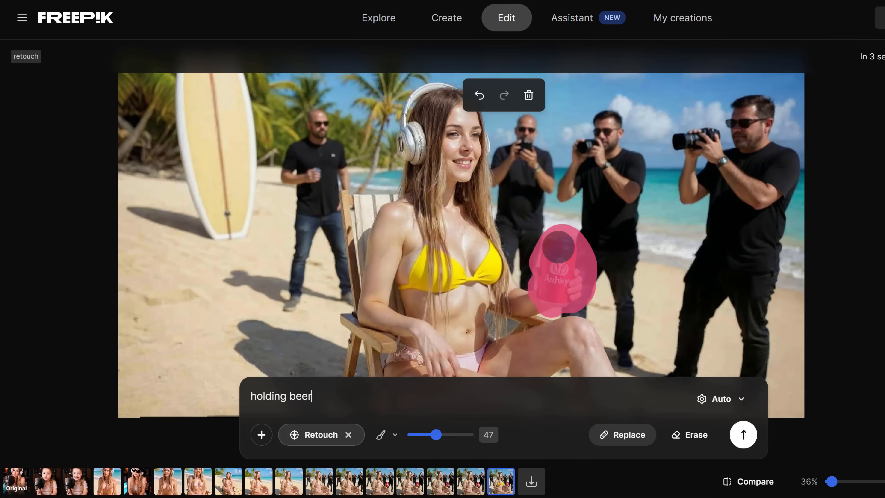
left_click(743, 435)
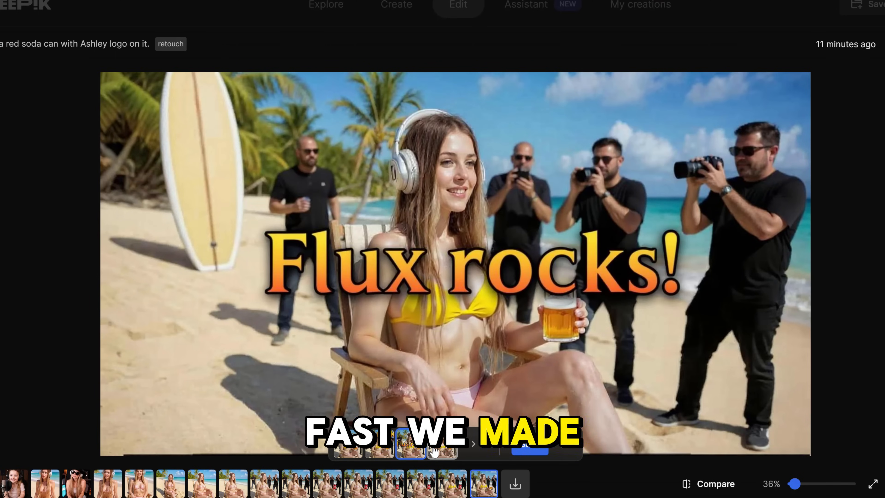
Step: Compare the generated thumbnail variants with the "Flux rocks!" title
left_click(435, 452)
left_click(438, 452)
left_click(411, 450)
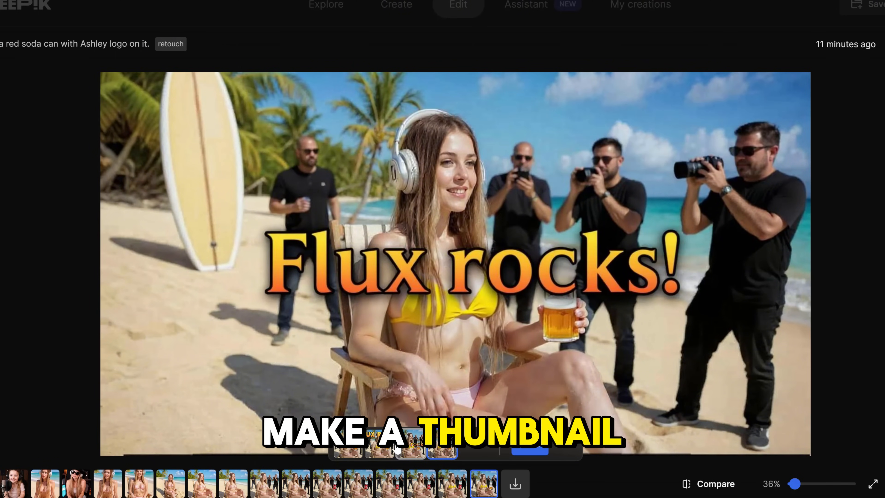